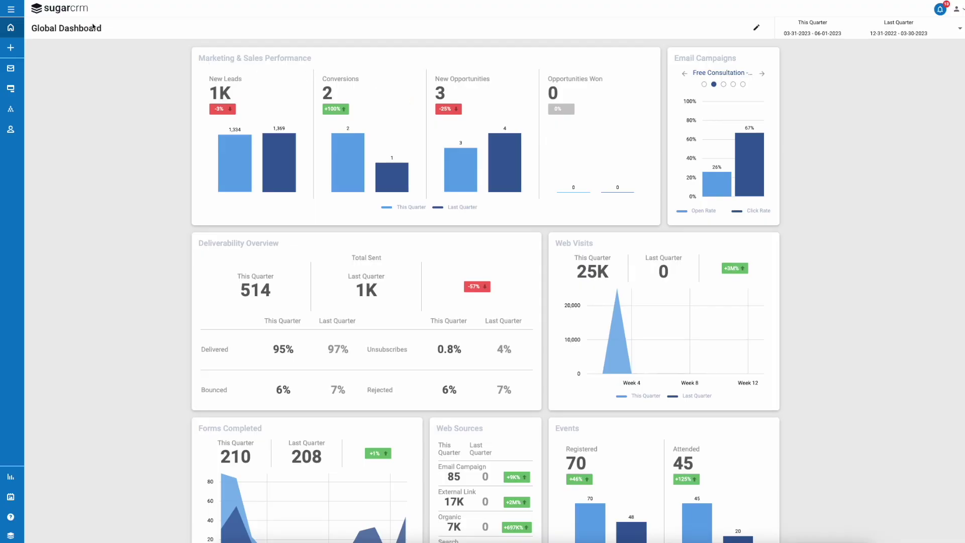
# - Go to Analytics Reports and start creating a new Advanced Report
pyautogui.click(10, 10)
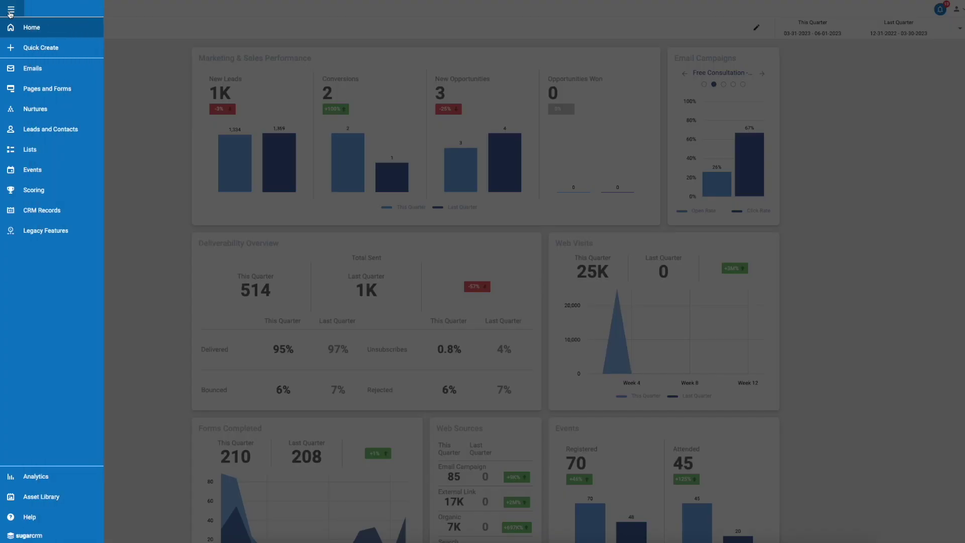
pyautogui.click(29, 484)
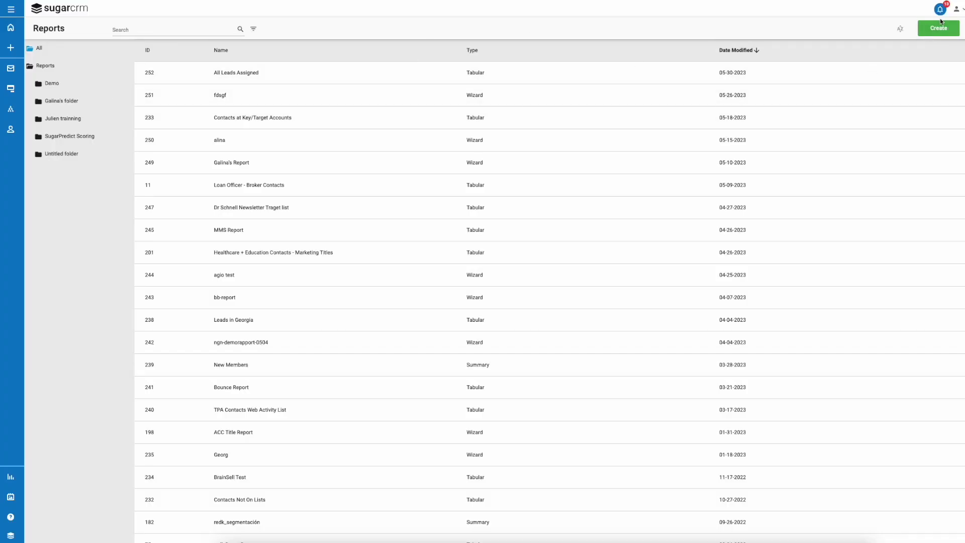
pyautogui.click(942, 25)
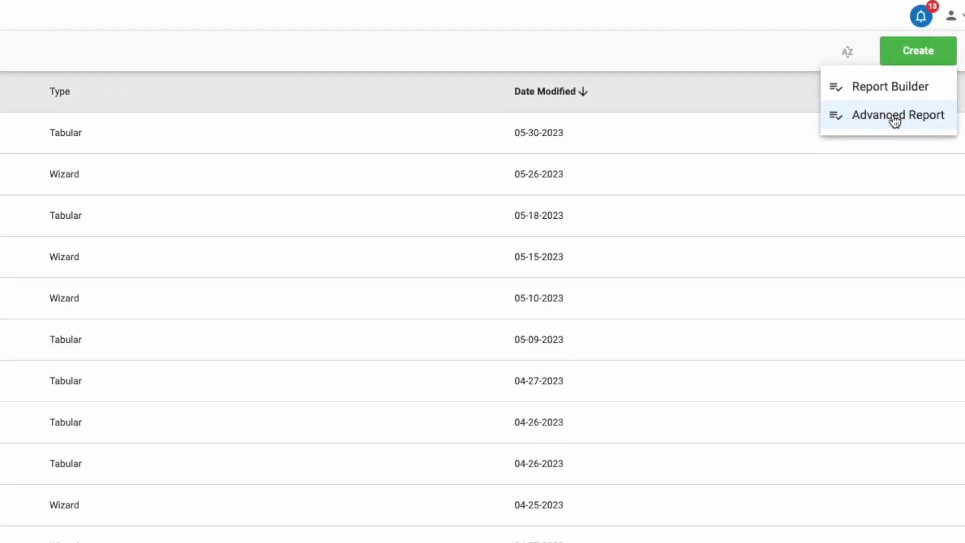
pyautogui.click(893, 126)
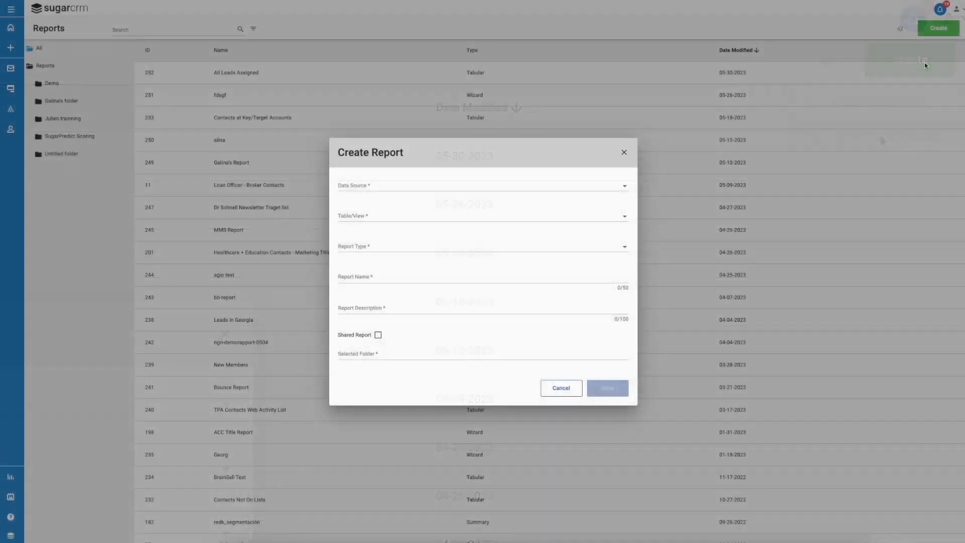
# - Base the report on Standard Views, viewAccountContactCampaign, with Tabular report type
pyautogui.click(401, 191)
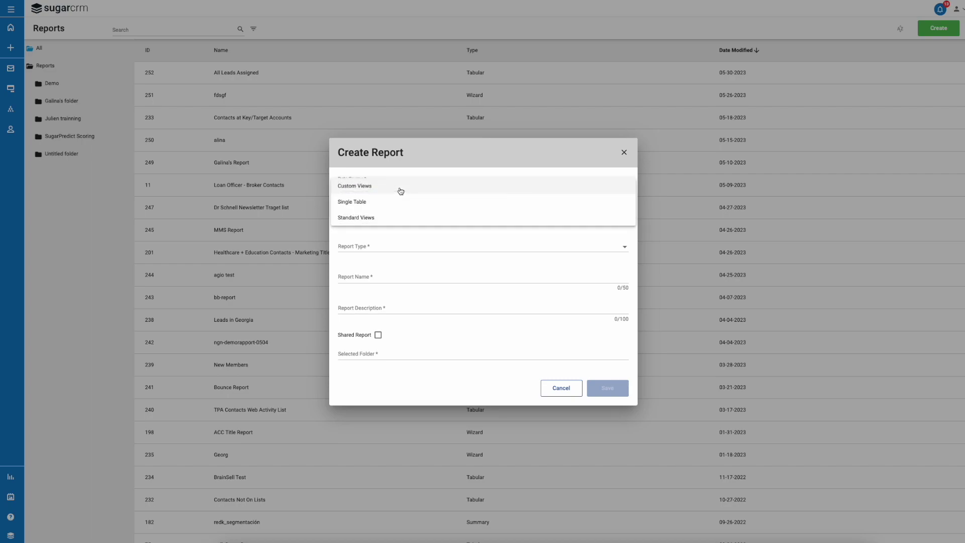
pyautogui.click(394, 219)
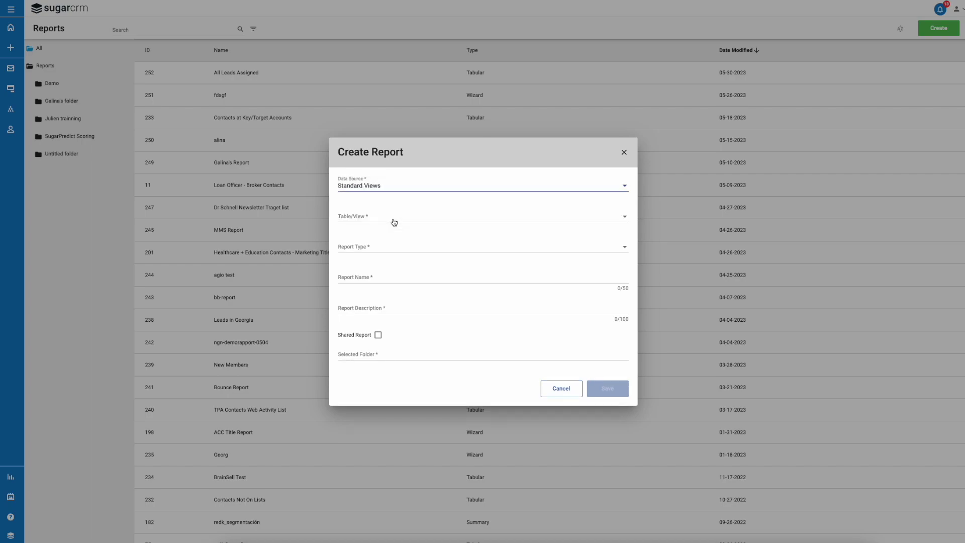
pyautogui.click(394, 222)
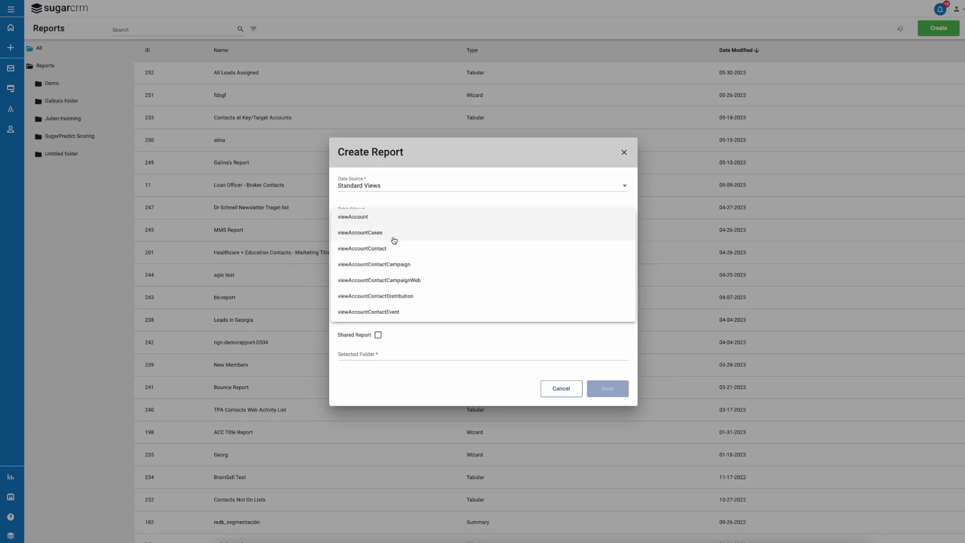
pyautogui.click(395, 264)
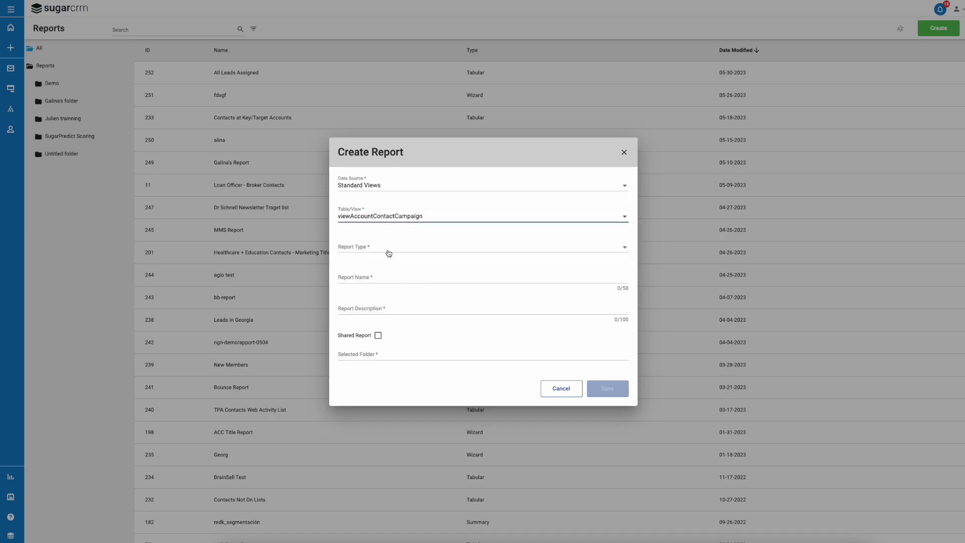
pyautogui.click(388, 253)
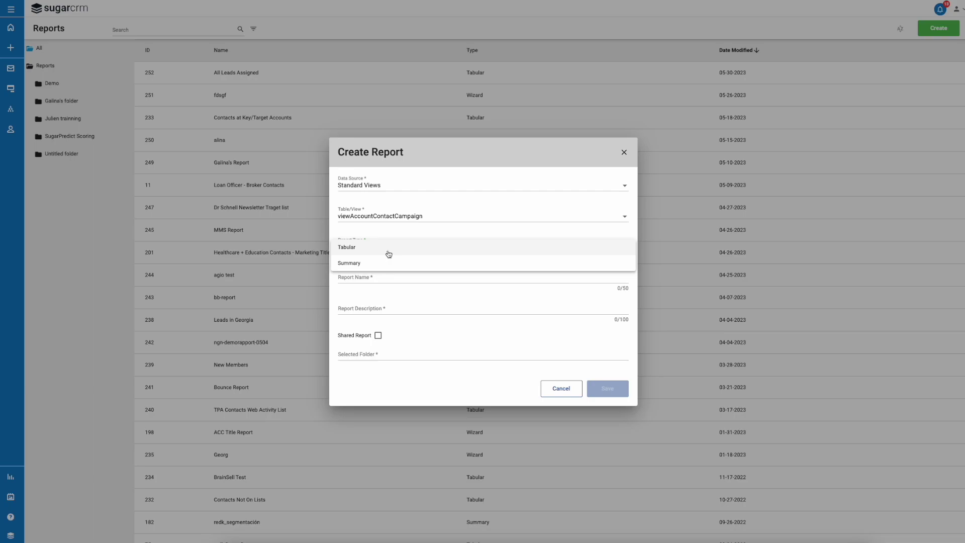
pyautogui.click(389, 250)
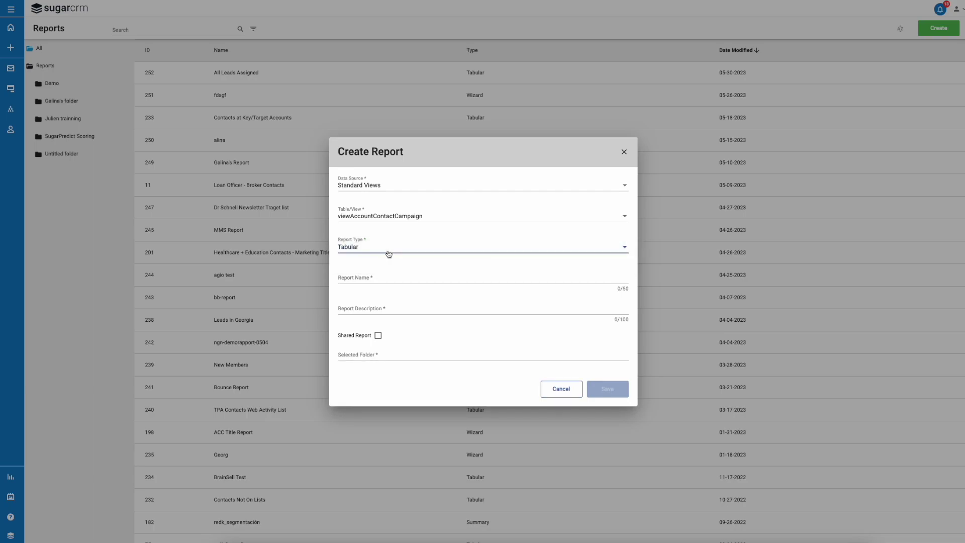
pyautogui.click(385, 280)
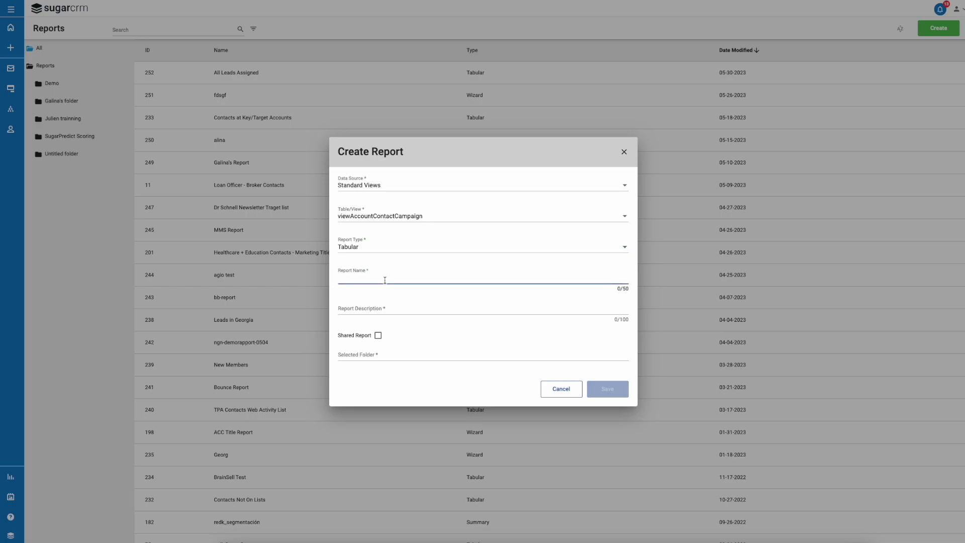
# - Name the report 'Global - All Campaigns - Email Opens Past 30 Days' and add its opened-emails description
pyautogui.write('Global - All Campaigns - Email Opens Past 30 Day')
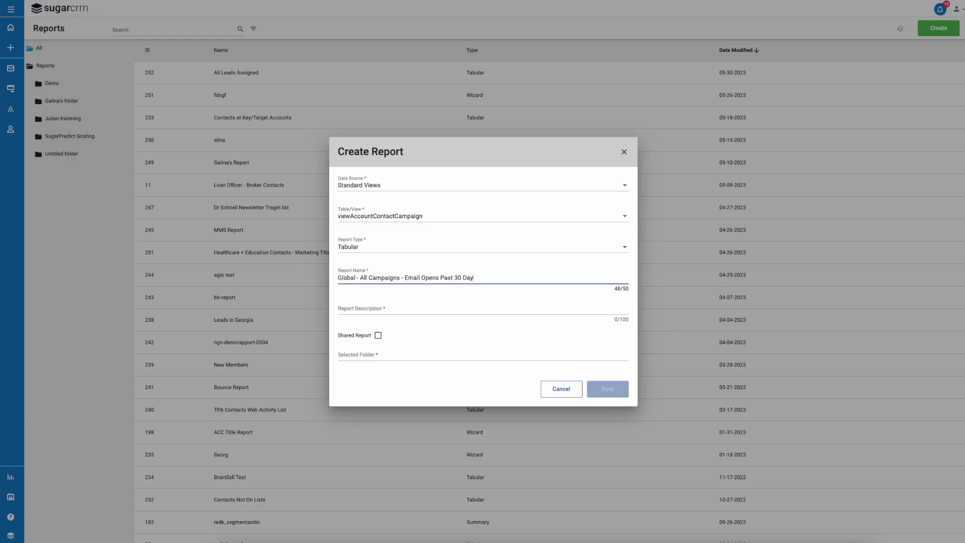
pyautogui.write('s')
pyautogui.click(451, 308)
pyautogui.write("All leads and contacts who've opened")
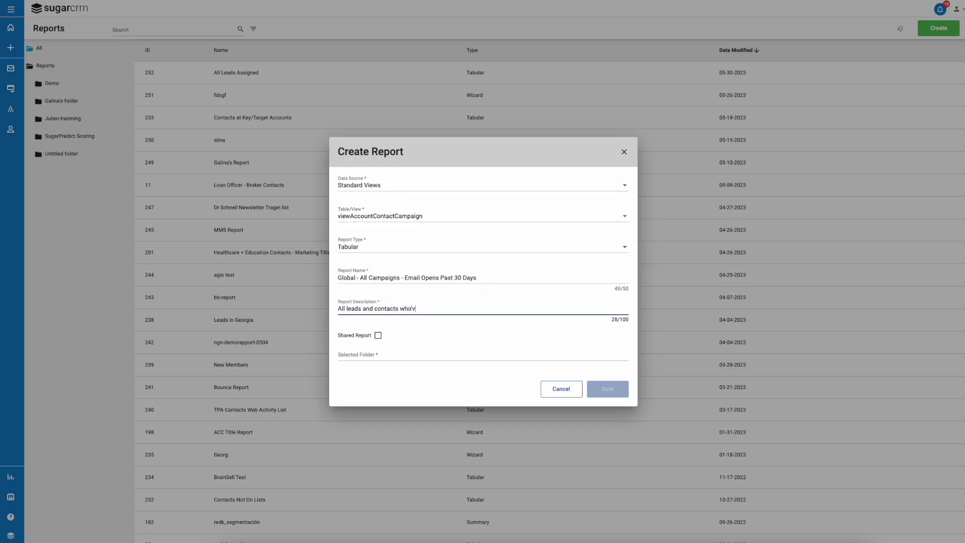
pyautogui.press('BackSpace')
pyautogui.press('BackSpace')
pyautogui.press('BackSpace')
pyautogui.press('BackSpace')
pyautogui.press('BackSpace')
pyautogui.press('BackSpace')
pyautogui.press('BackSpace')
pyautogui.press('BackSpace')
pyautogui.press('BackSpace')
pyautogui.press('BackSpace')
pyautogui.write('have opened any email campaign in rhw pa')
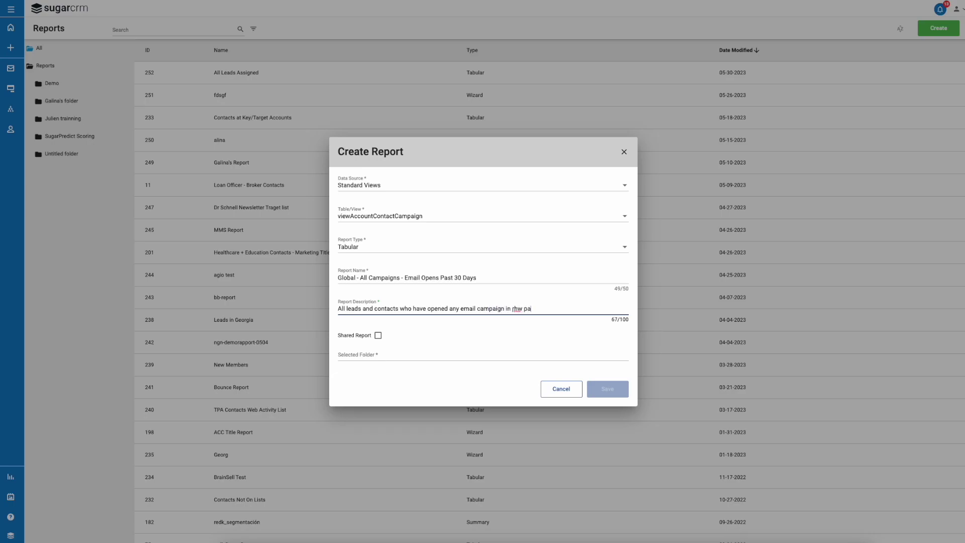
pyautogui.write('st 30 days')
pyautogui.click(522, 308)
pyautogui.press('BackSpace')
pyautogui.press('BackSpace')
pyautogui.press('BackSpace')
pyautogui.write('the')
# - Make the report shared, file it in the Reports folder, and save it
pyautogui.click(378, 335)
pyautogui.click(375, 356)
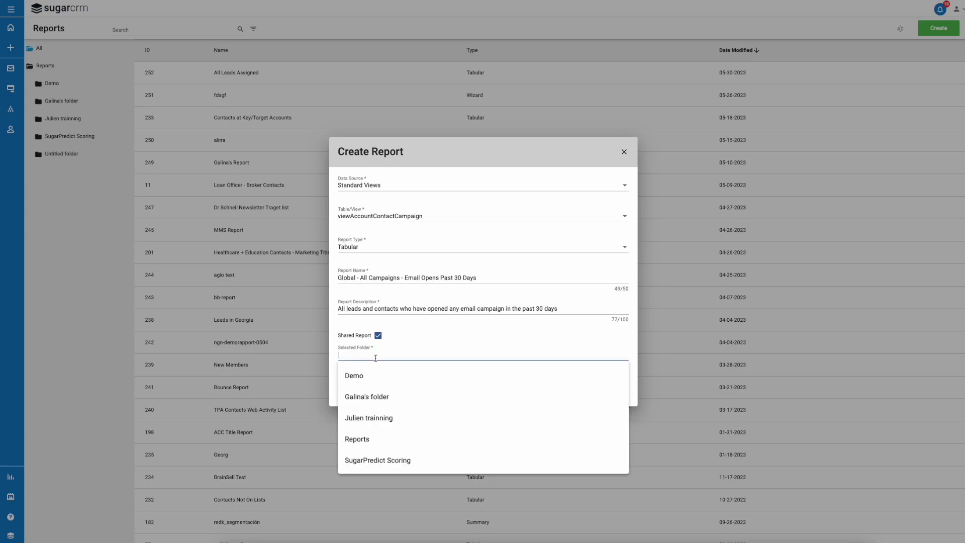
pyautogui.click(373, 446)
pyautogui.click(610, 390)
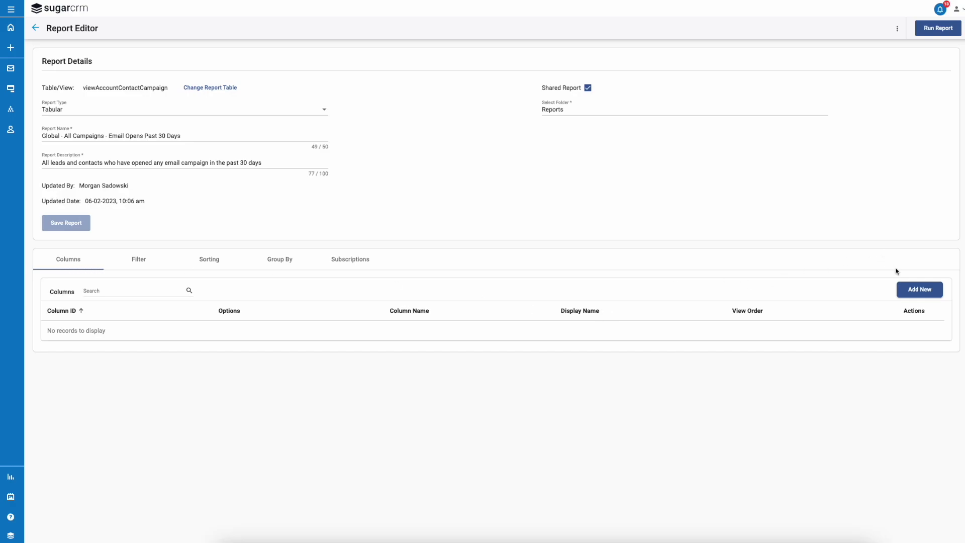
# - Add Contacts.Email and Contacts.ContactID to the report's selected columns
pyautogui.click(909, 290)
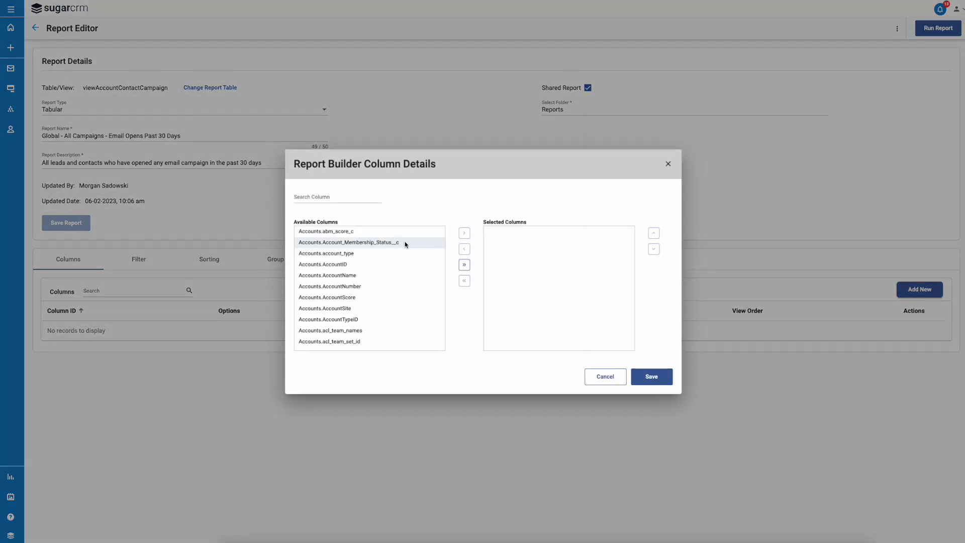
pyautogui.click(345, 197)
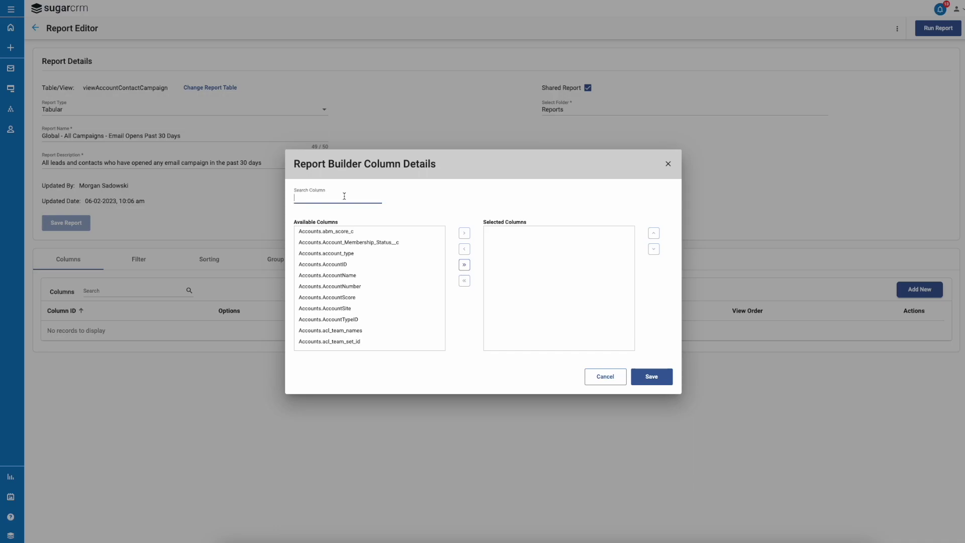
pyautogui.write('email')
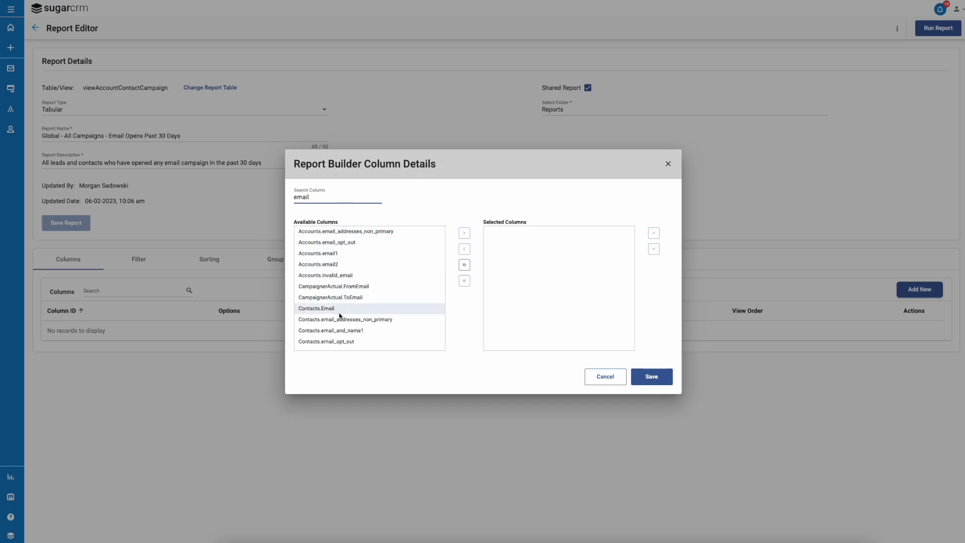
pyautogui.click(340, 316)
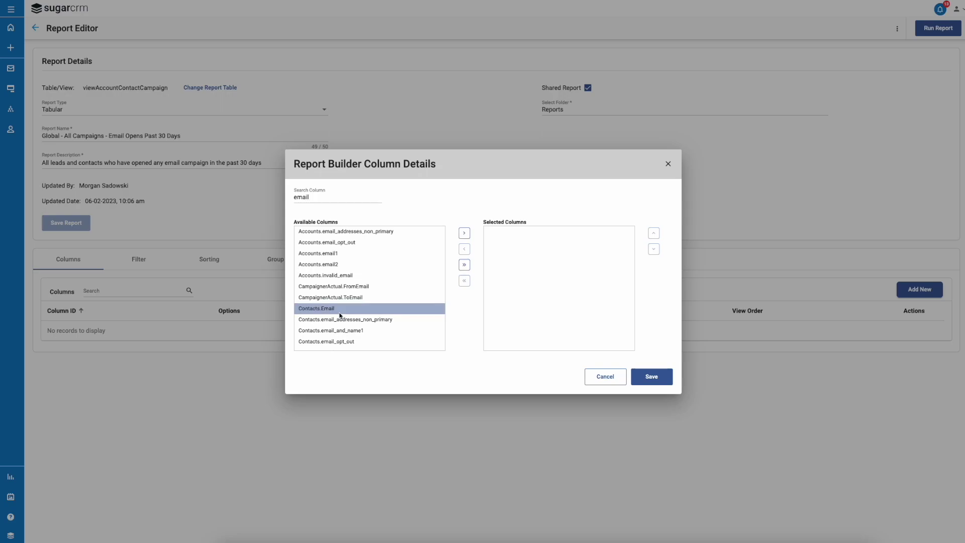
pyautogui.click(464, 234)
pyautogui.moveTo(332, 197); pyautogui.dragTo(277, 190)
pyautogui.press('BackSpace')
pyautogui.write('Contact')
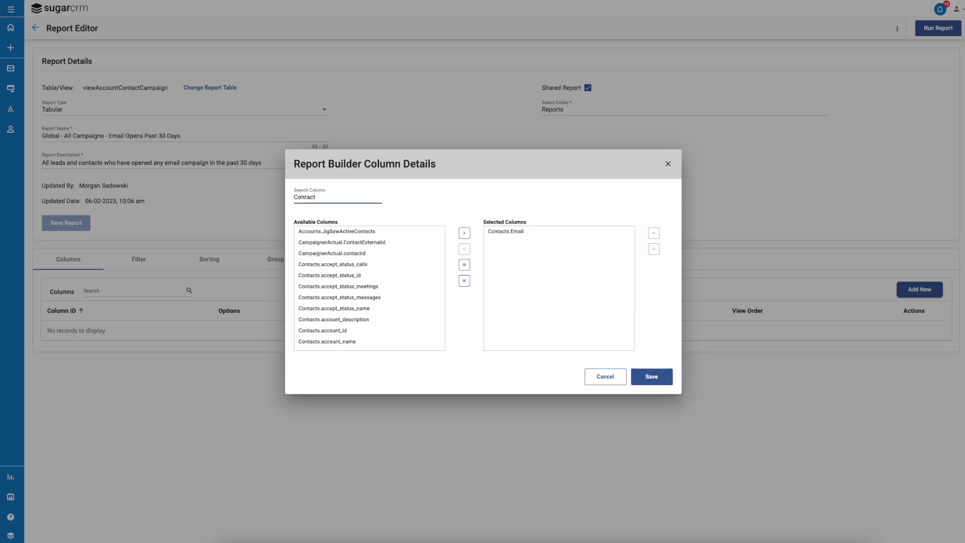
pyautogui.write('s')
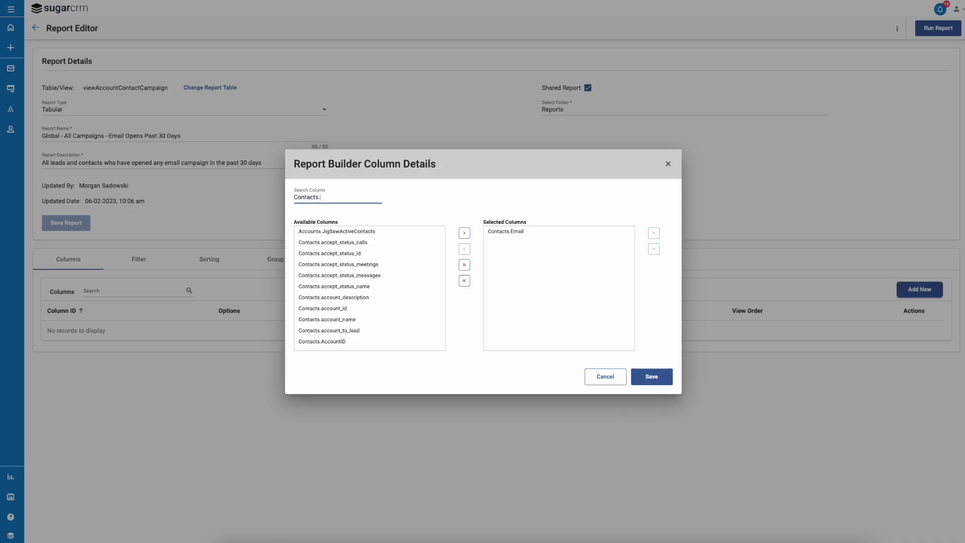
pyautogui.write('.Con')
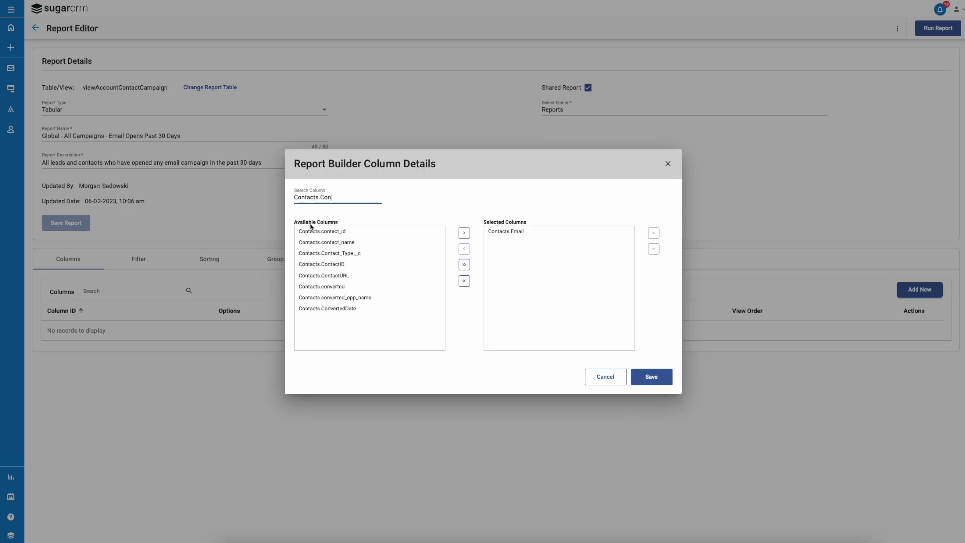
pyautogui.click(327, 264)
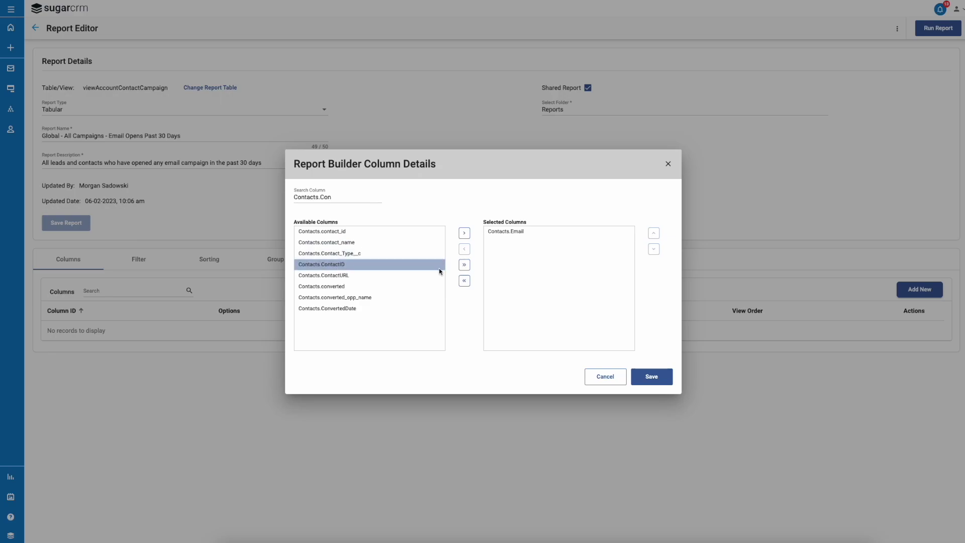
pyautogui.click(464, 234)
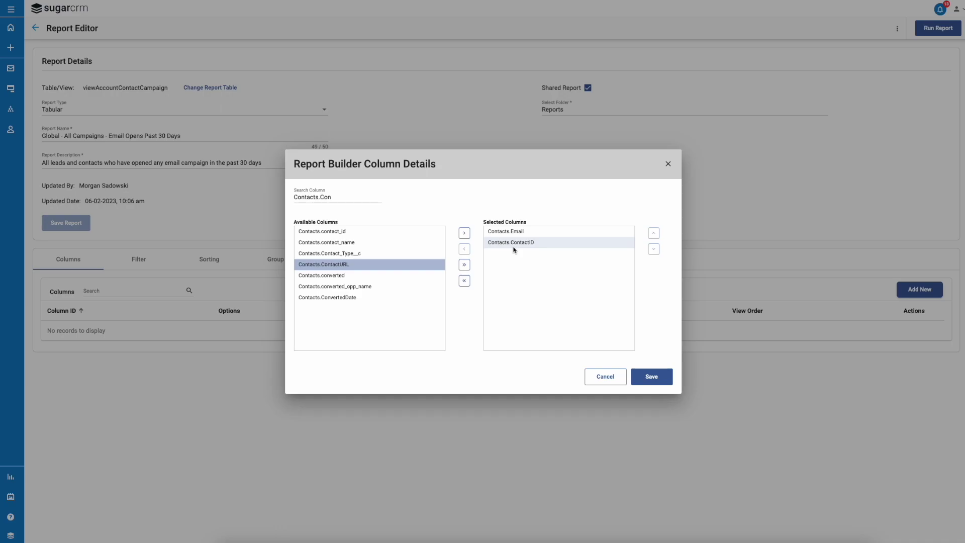
# - Add Contacts.FirstName and Contacts.LastName as columns and save the four columns
pyautogui.tripleClick(322, 197)
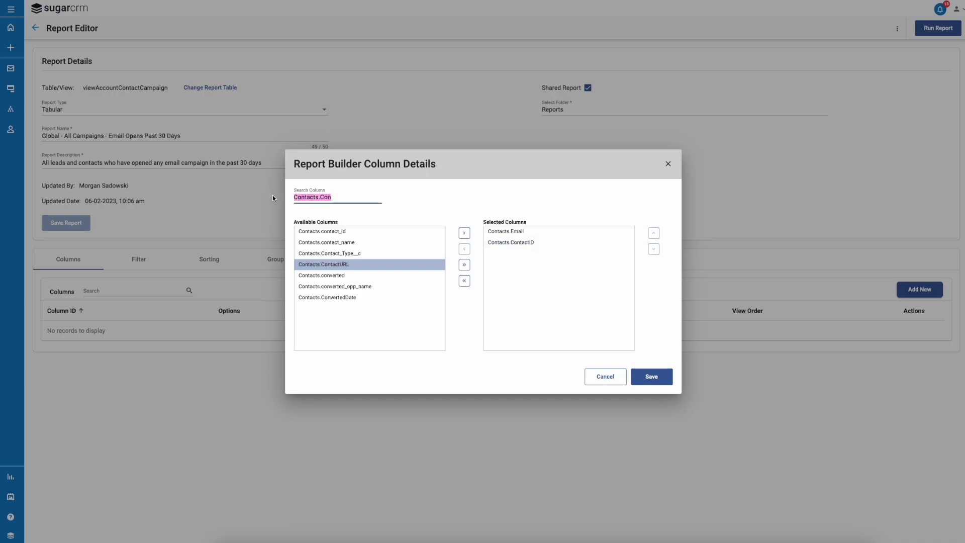
pyautogui.press('BackSpace')
pyautogui.write('First')
pyautogui.click(421, 243)
pyautogui.click(464, 233)
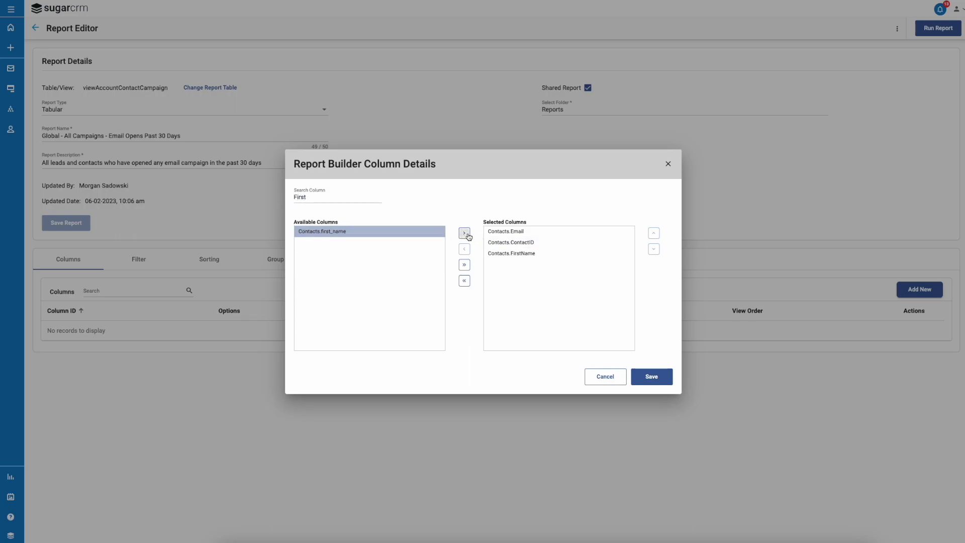
pyautogui.tripleClick(327, 198)
pyautogui.write('Last')
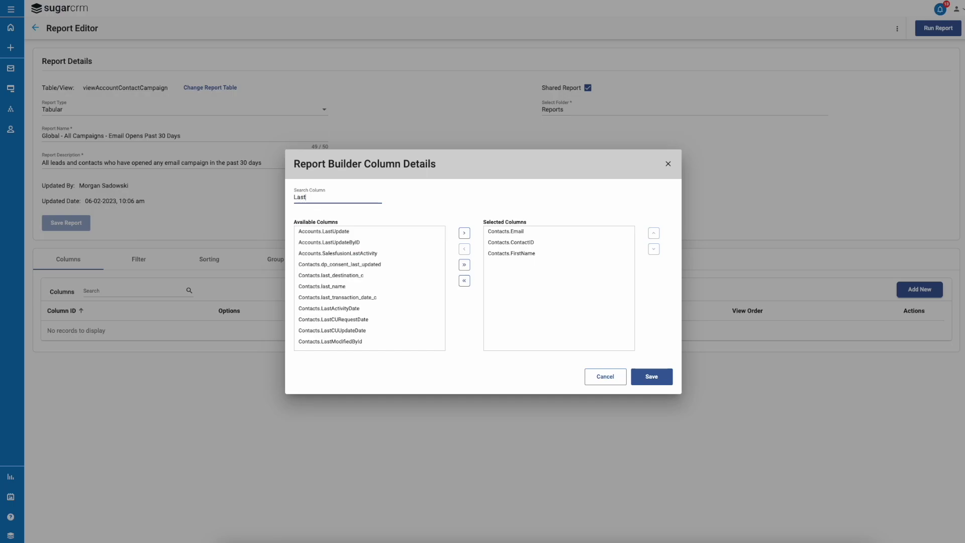
pyautogui.scroll(-2, 347, 295)
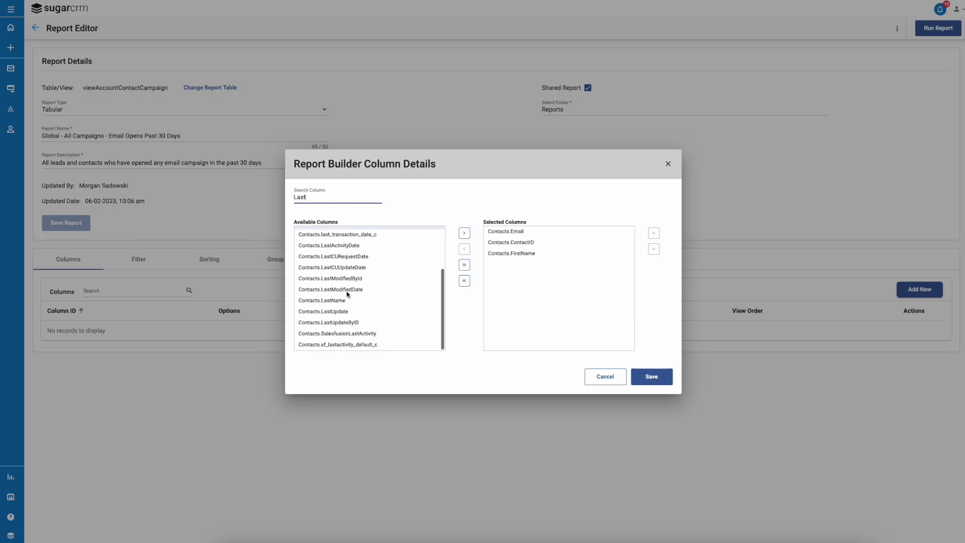
pyautogui.click(346, 301)
pyautogui.click(463, 234)
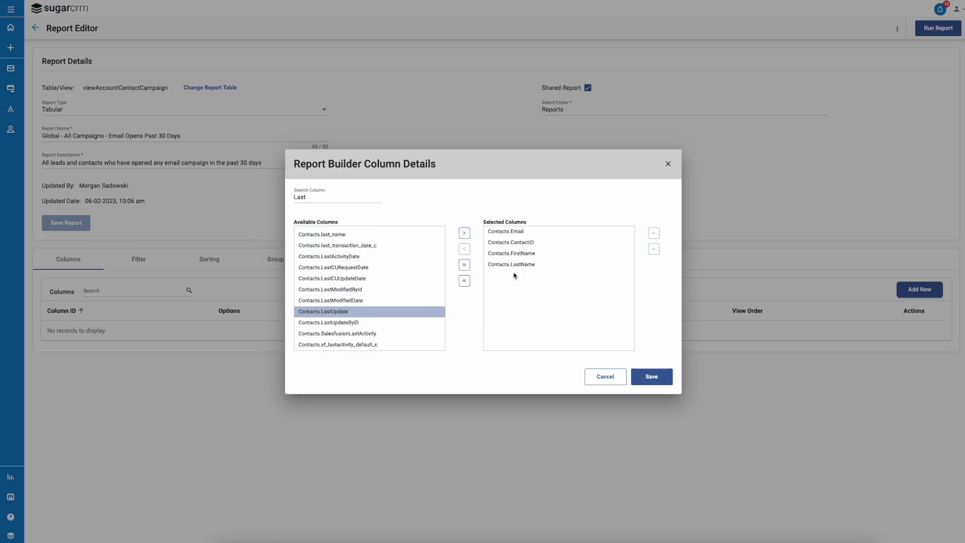
pyautogui.click(666, 379)
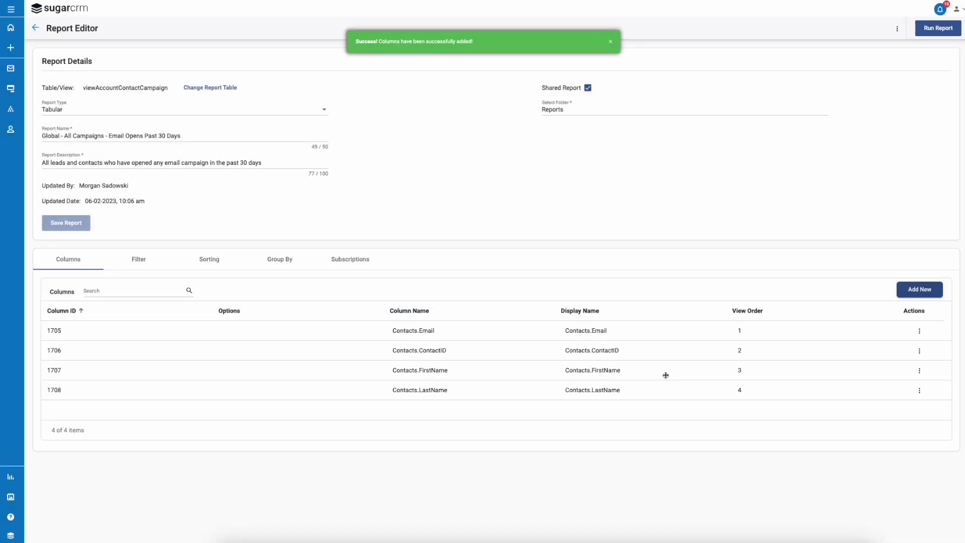
# - Reorder Contacts.ContactID ahead of Contacts.Email and begin a new filter condition
pyautogui.moveTo(664, 356); pyautogui.dragTo(660, 330)
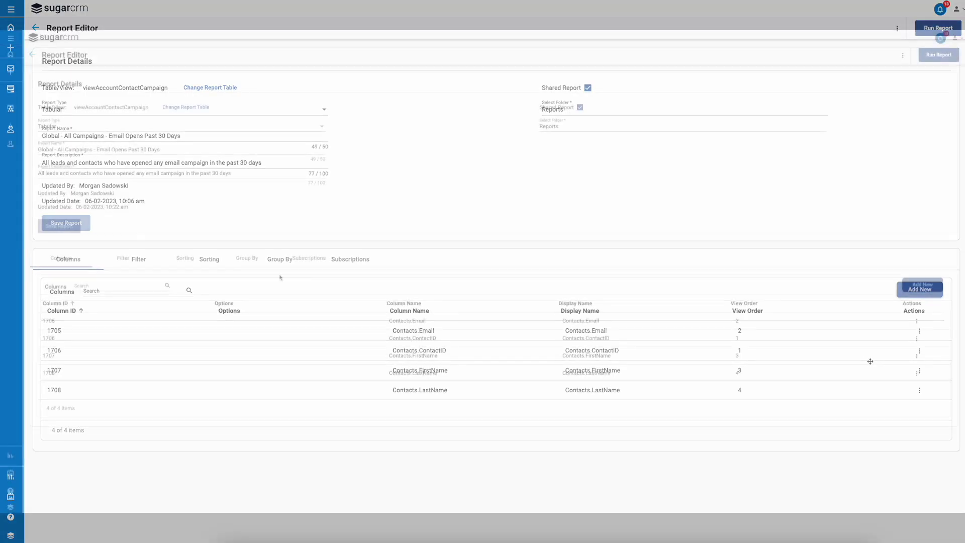
pyautogui.click(123, 258)
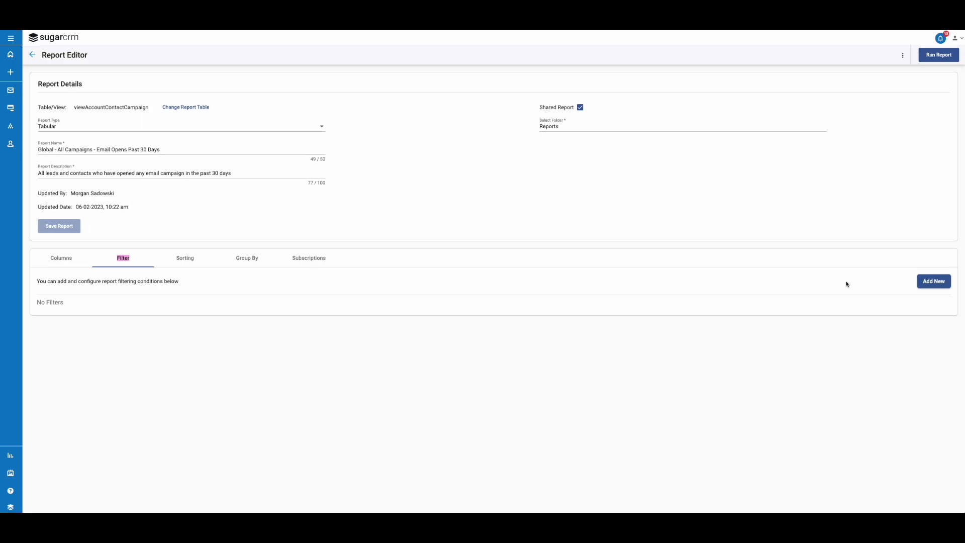
pyautogui.click(925, 284)
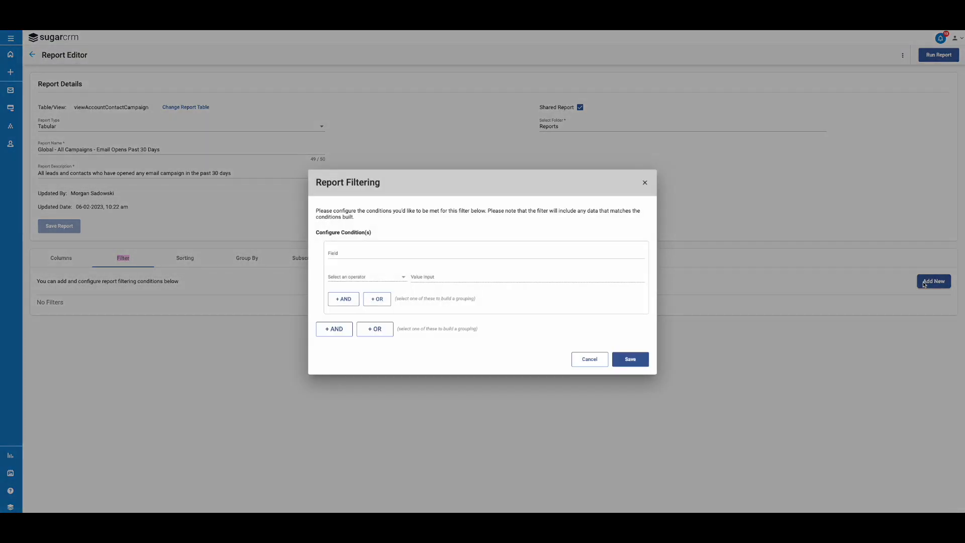
# - Set the filter field to CampaignerActual.PostDate with operator Greater than or equals
pyautogui.click(630, 252)
pyautogui.write('post')
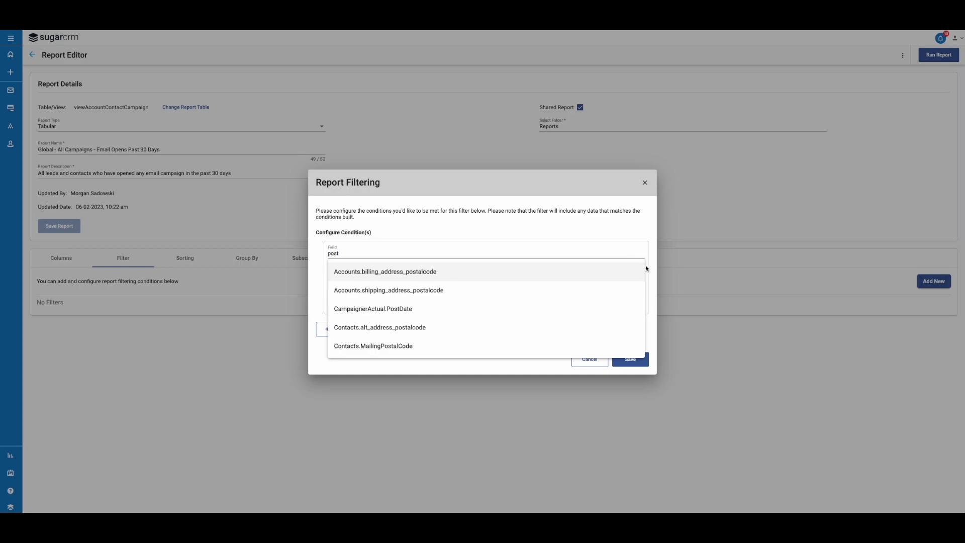
pyautogui.scroll(-1, 562, 313)
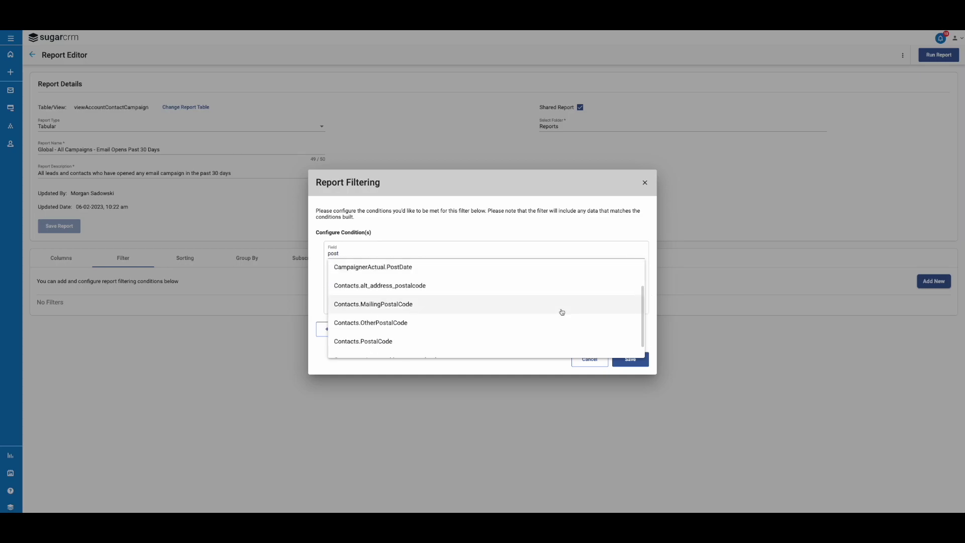
pyautogui.scroll(-1, 562, 313)
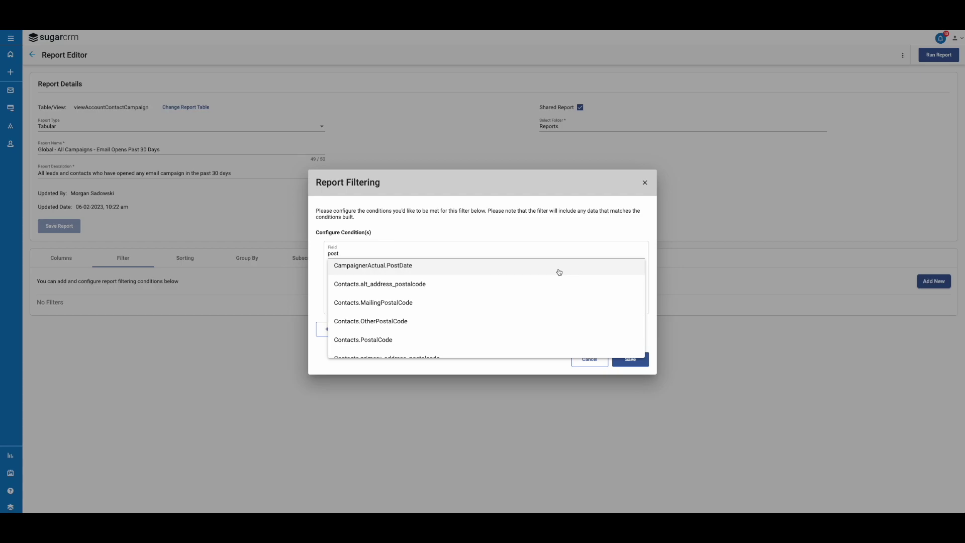
pyautogui.click(560, 272)
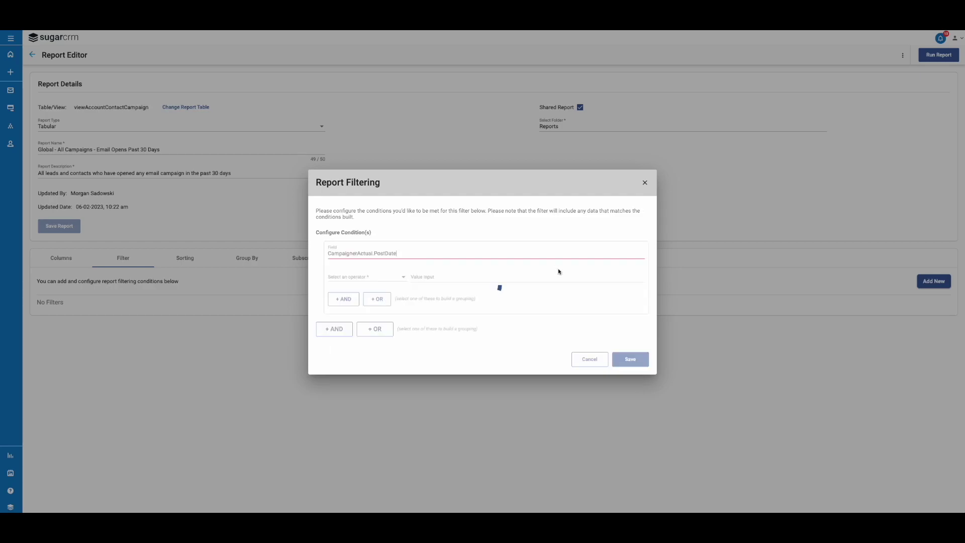
pyautogui.click(391, 276)
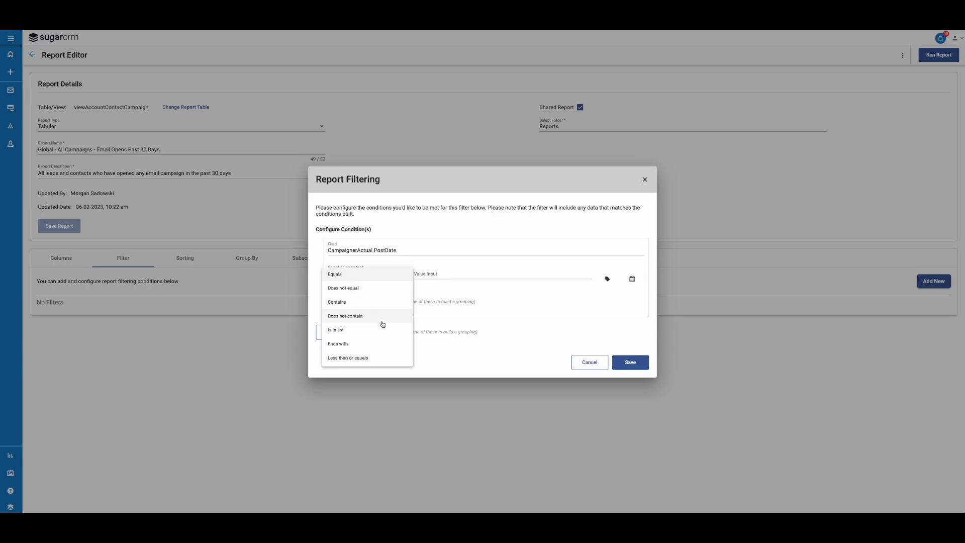
pyautogui.scroll(-1, 370, 357)
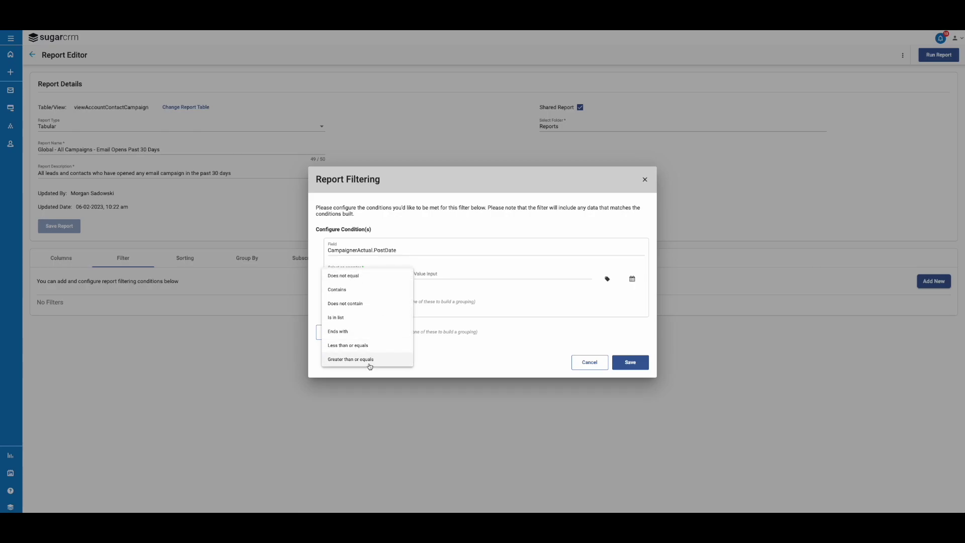
pyautogui.click(370, 359)
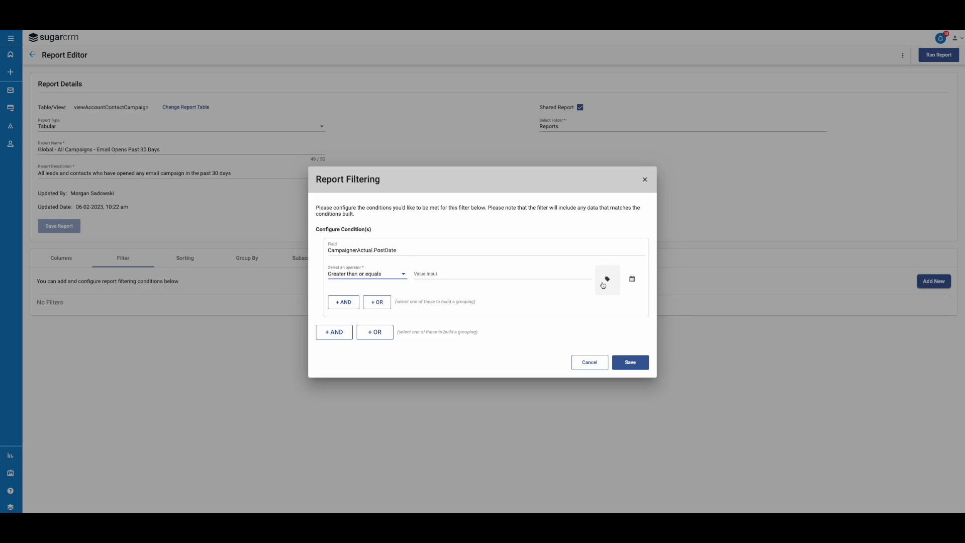
# - Enter ++DaysSubtract030++ as the PostDate filter value to match the last 30 days
pyautogui.click(603, 284)
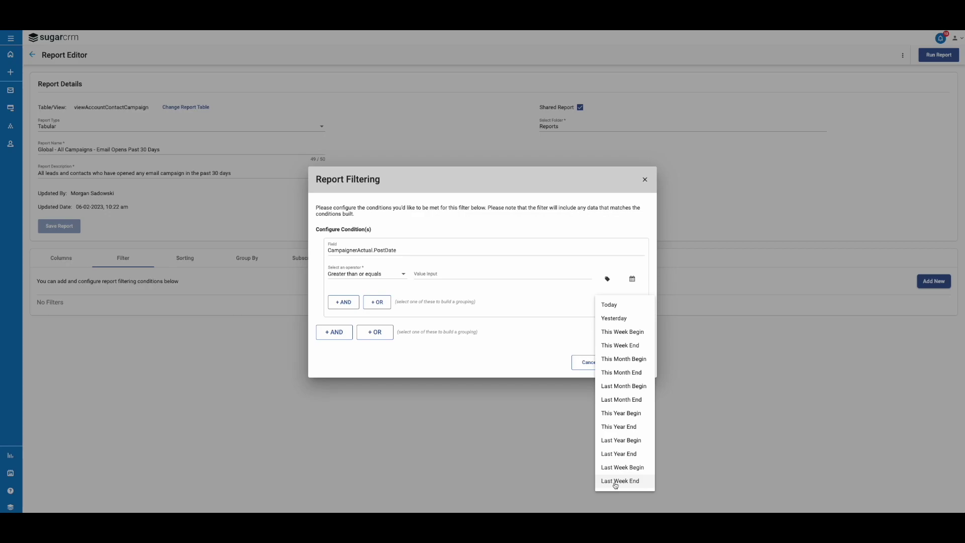
pyautogui.click(553, 274)
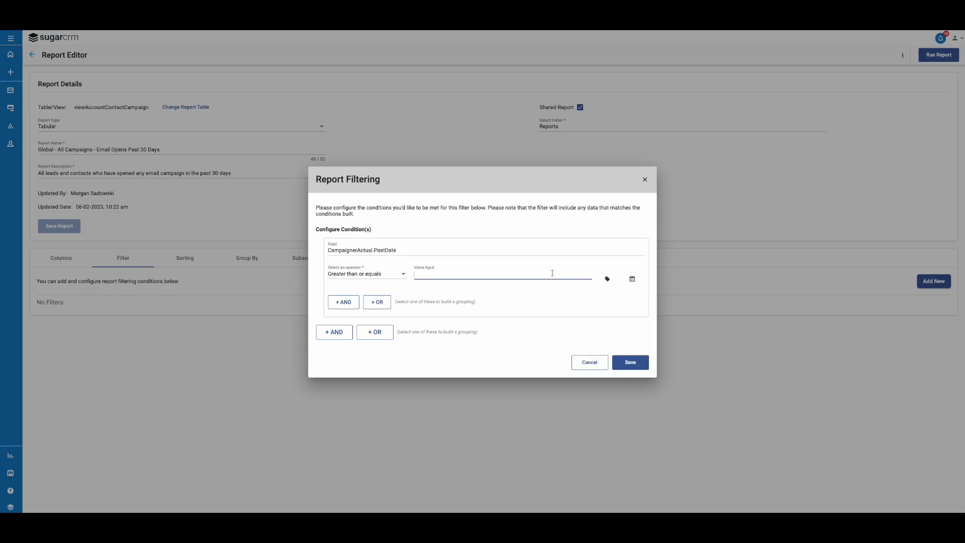
pyautogui.write('++DaysSubtract030++')
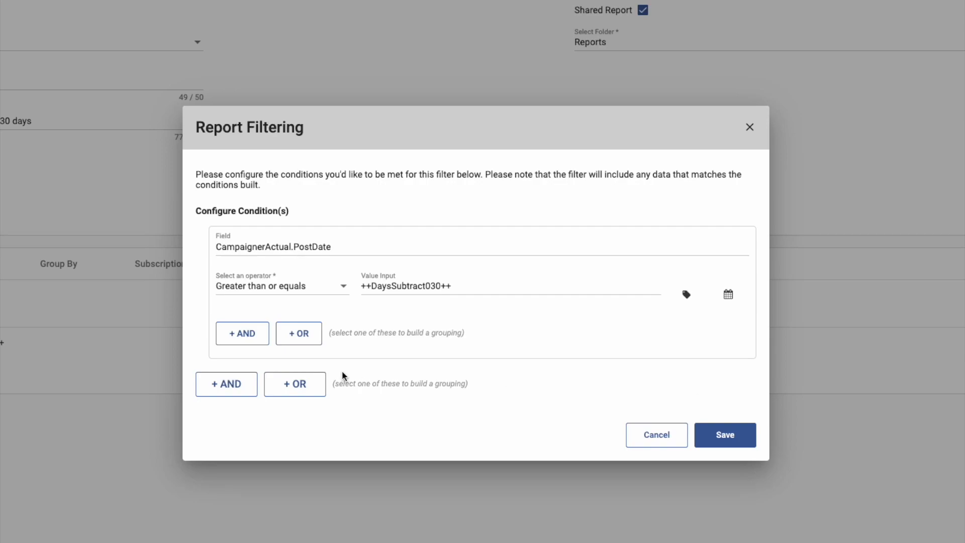
# - Add a second AND condition on the field CampaignerActual.opened
pyautogui.click(240, 344)
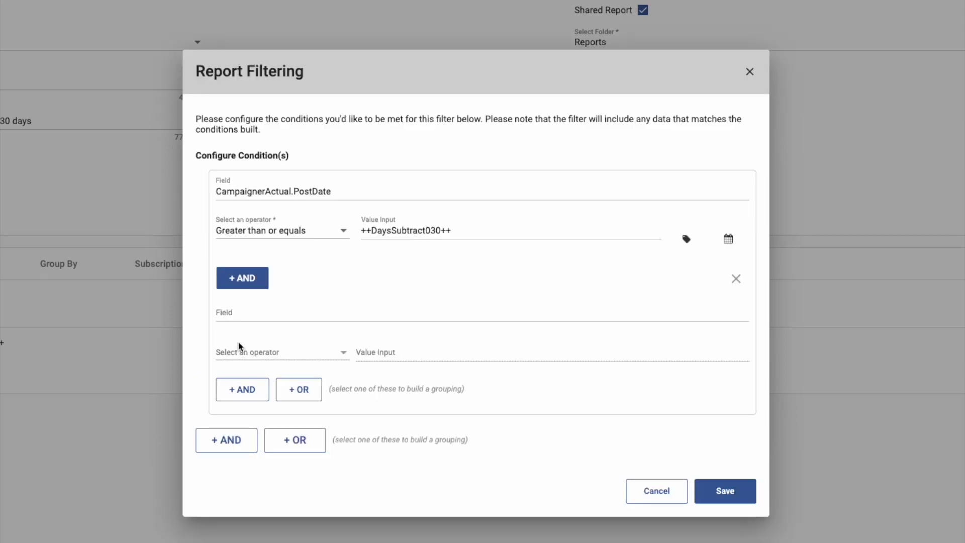
pyautogui.click(240, 318)
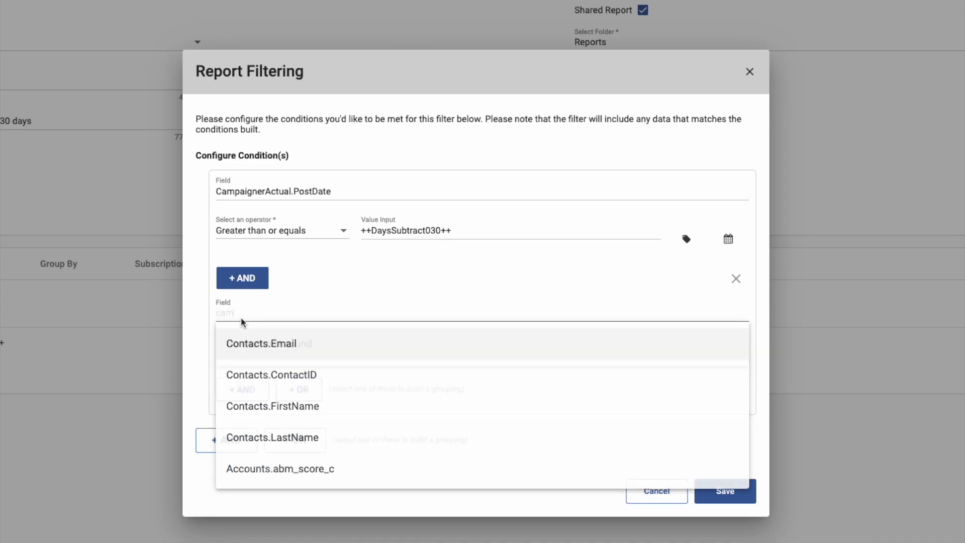
pyautogui.write('click')
pyautogui.press('BackSpace')
pyautogui.press('BackSpace')
pyautogui.press('BackSpace')
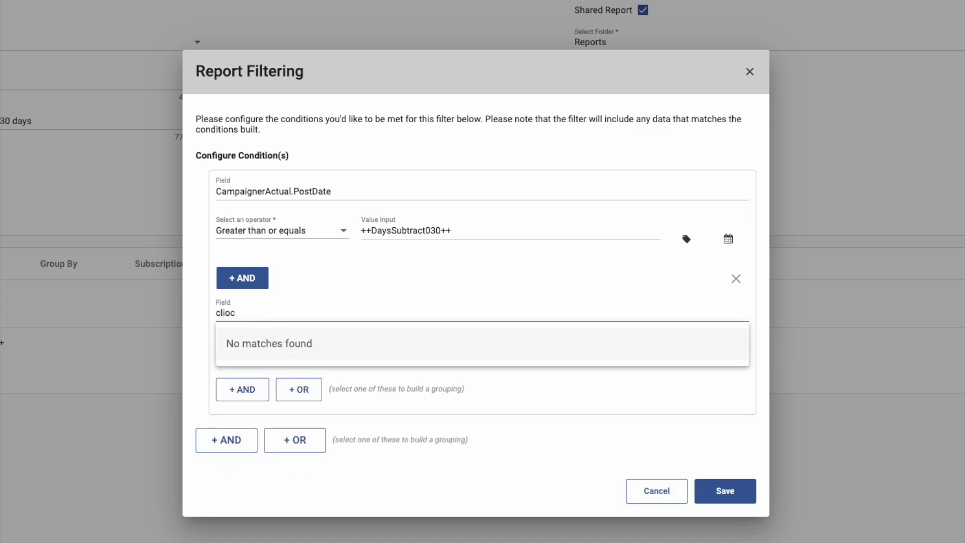
pyautogui.write('ic')
pyautogui.press('BackSpace')
pyautogui.press('BackSpace')
pyautogui.write('ick')
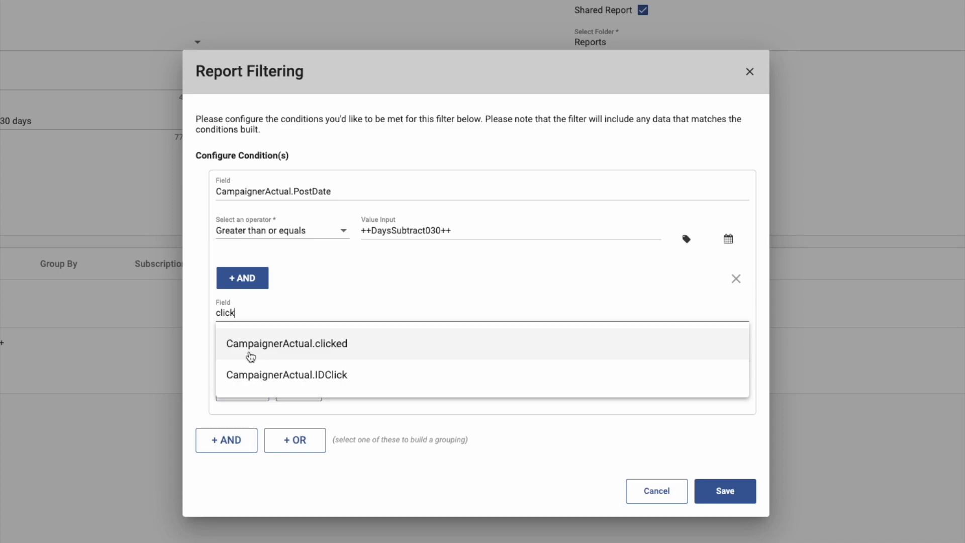
pyautogui.press('BackSpace')
pyautogui.press('BackSpace')
pyautogui.press('BackSpace')
pyautogui.press('BackSpace')
pyautogui.press('BackSpace')
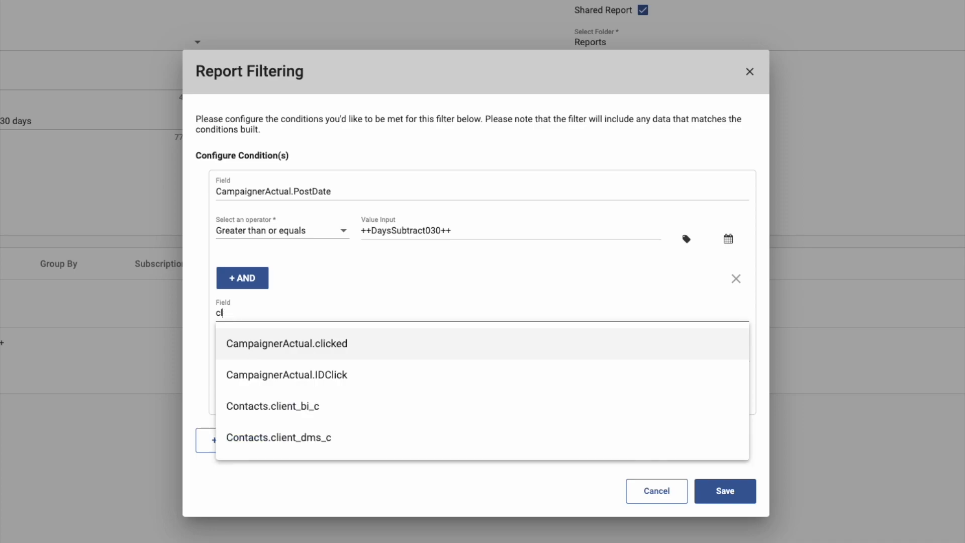
pyautogui.write('open')
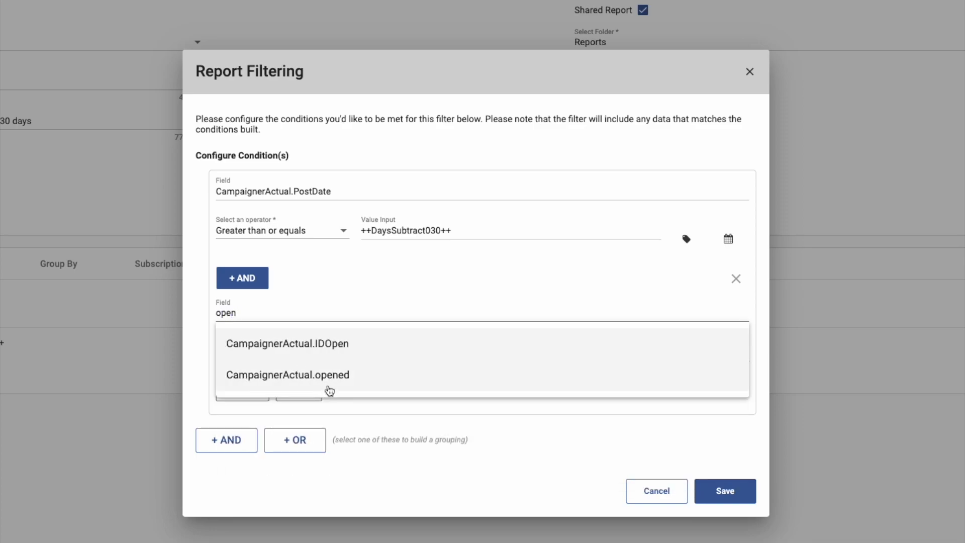
pyautogui.click(325, 386)
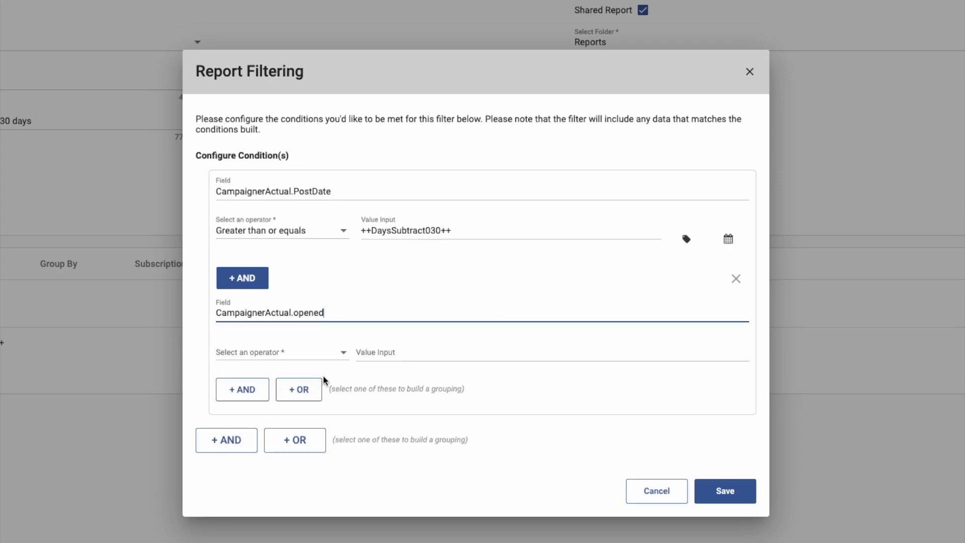
# - Make the opened condition Greater than or equals 1 and save the filters
pyautogui.click(319, 353)
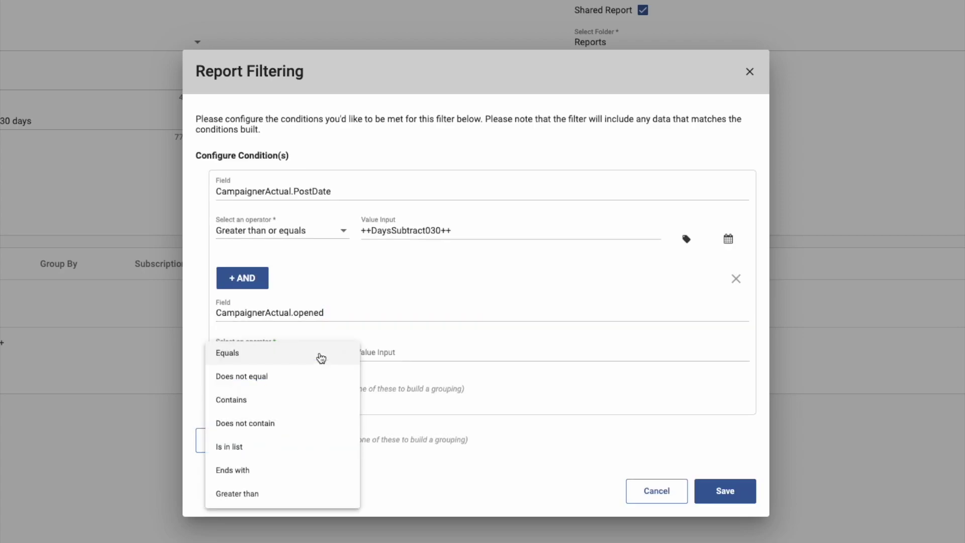
pyautogui.scroll(-3, 321, 358)
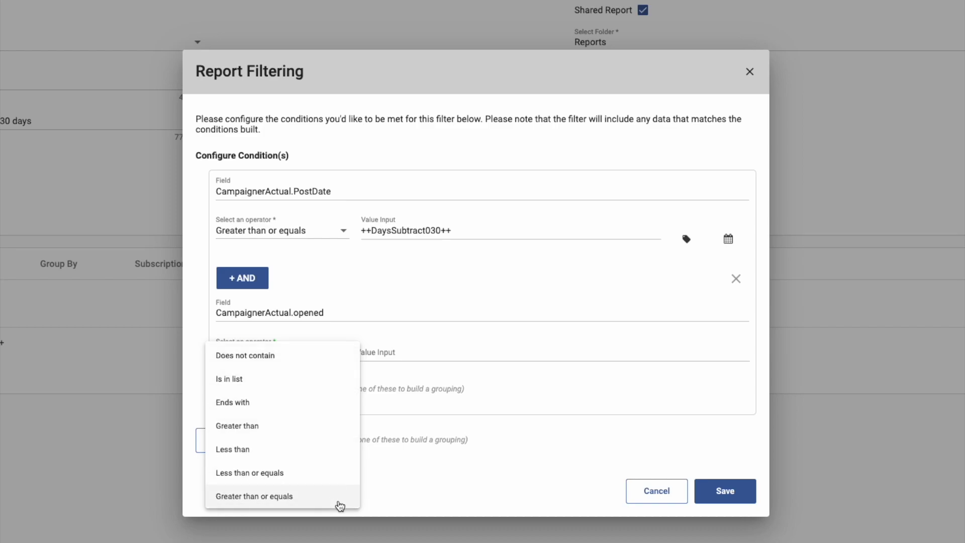
pyautogui.click(340, 506)
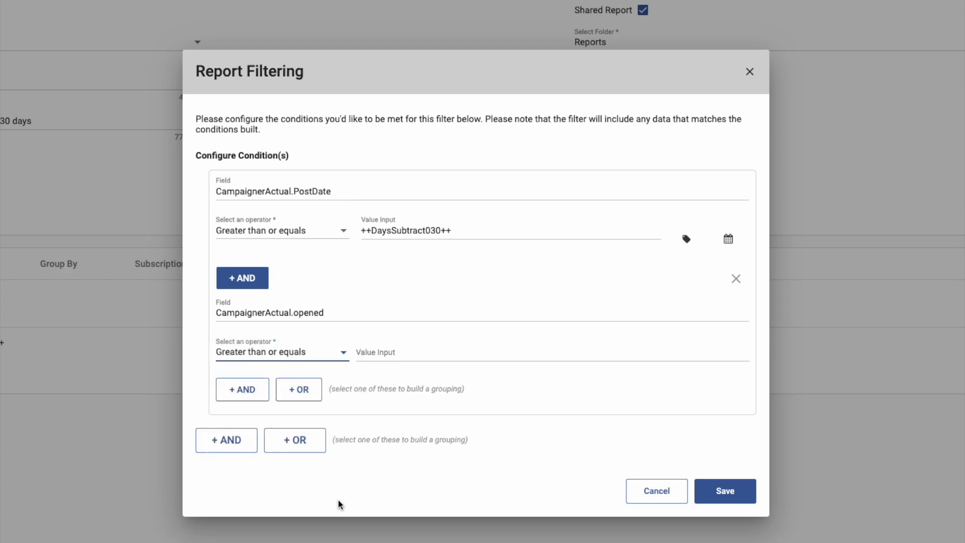
pyautogui.click(402, 354)
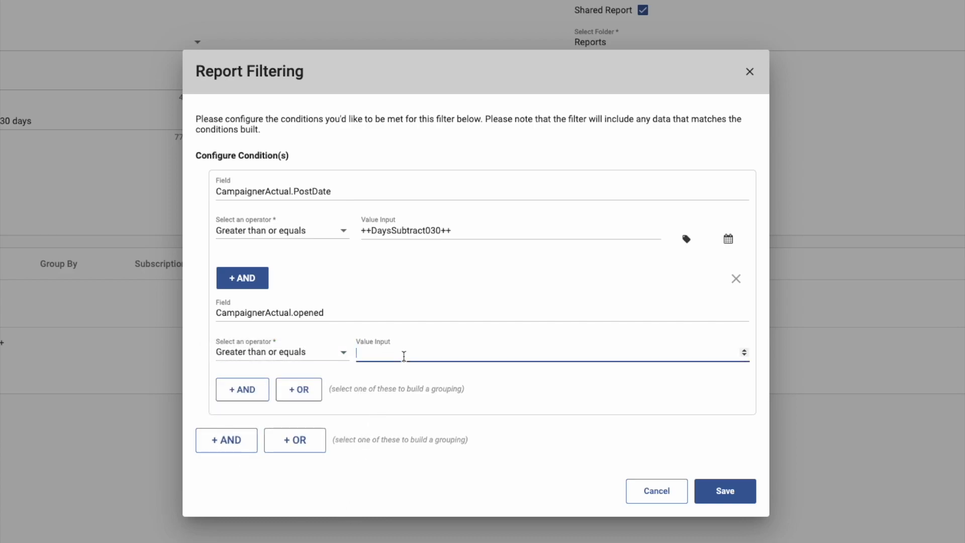
pyautogui.write('1')
pyautogui.click(729, 500)
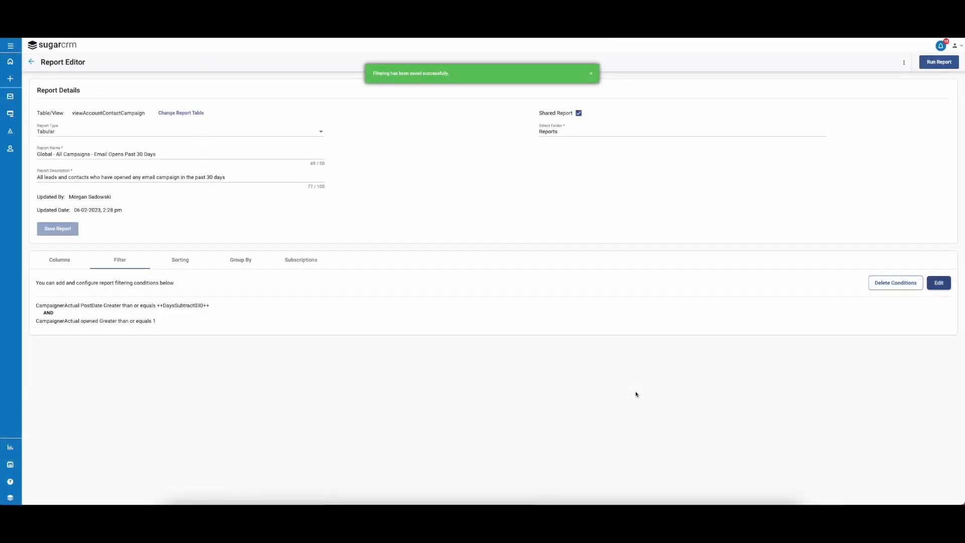
# - Retrieve the record count of 23 and preview the report's results
pyautogui.click(938, 64)
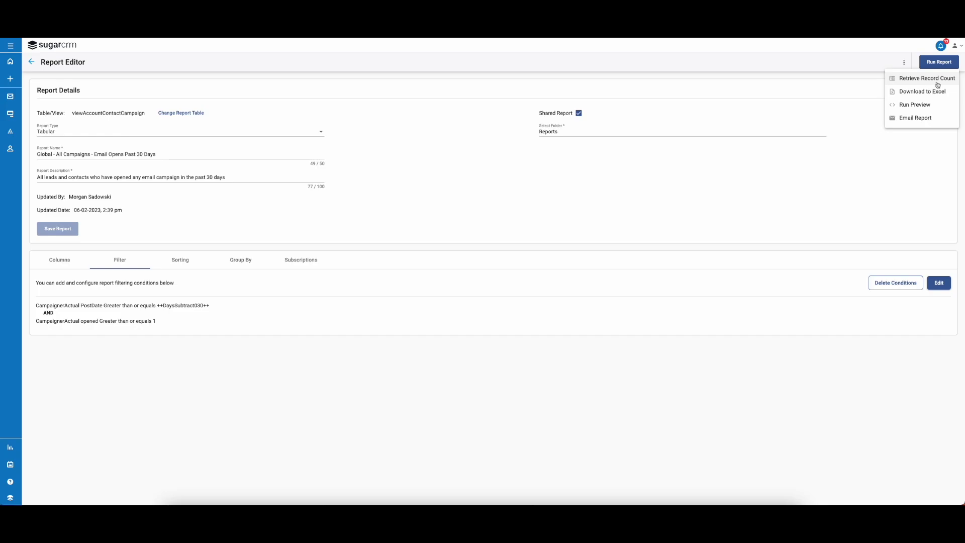
pyautogui.click(928, 78)
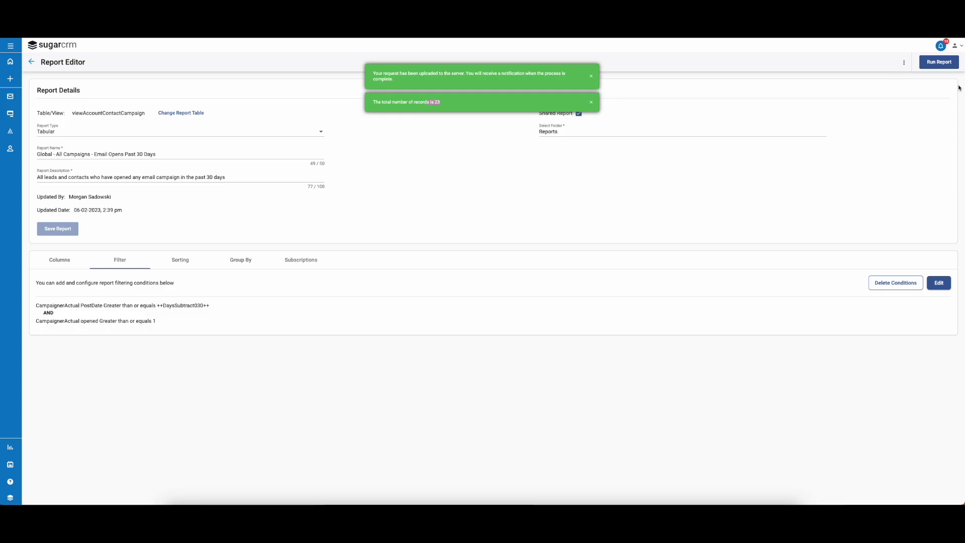
pyautogui.click(957, 63)
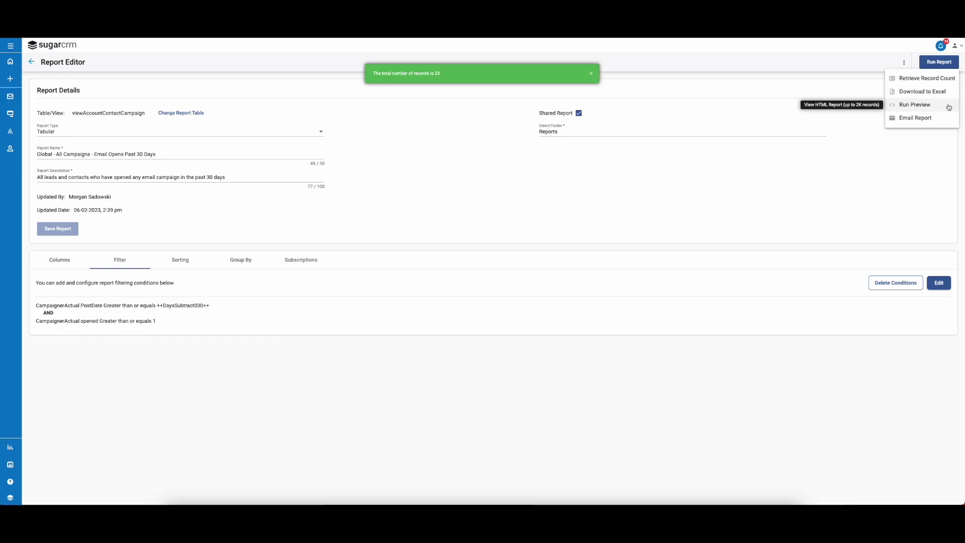
pyautogui.click(915, 104)
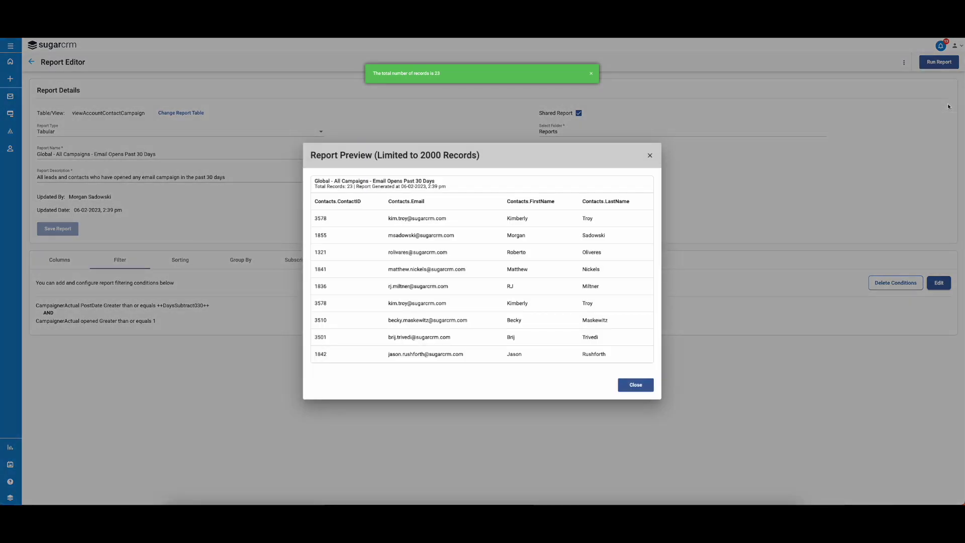